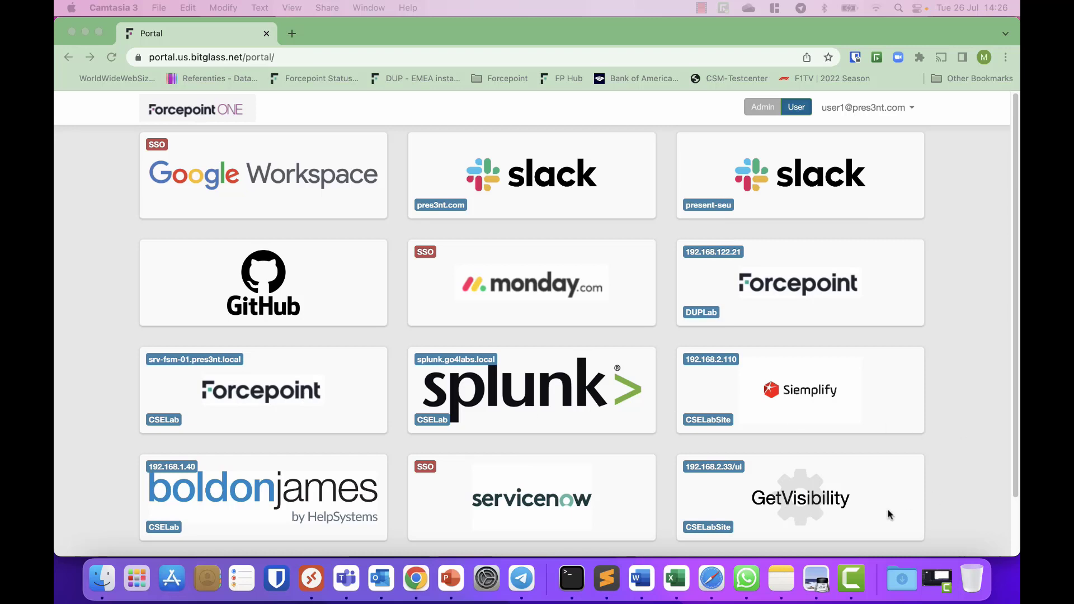
Step: Launch the GetVisibility app from the portal and open its Agent Configuration page
{"action": "left_click", "coordinate": [790, 493]}
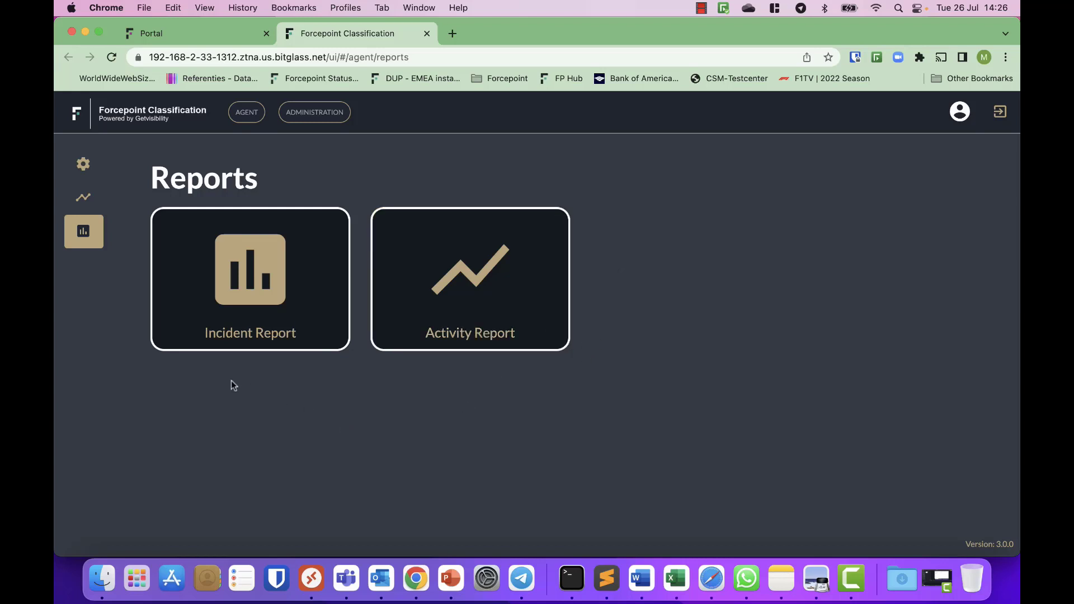
{"action": "left_click", "coordinate": [81, 165]}
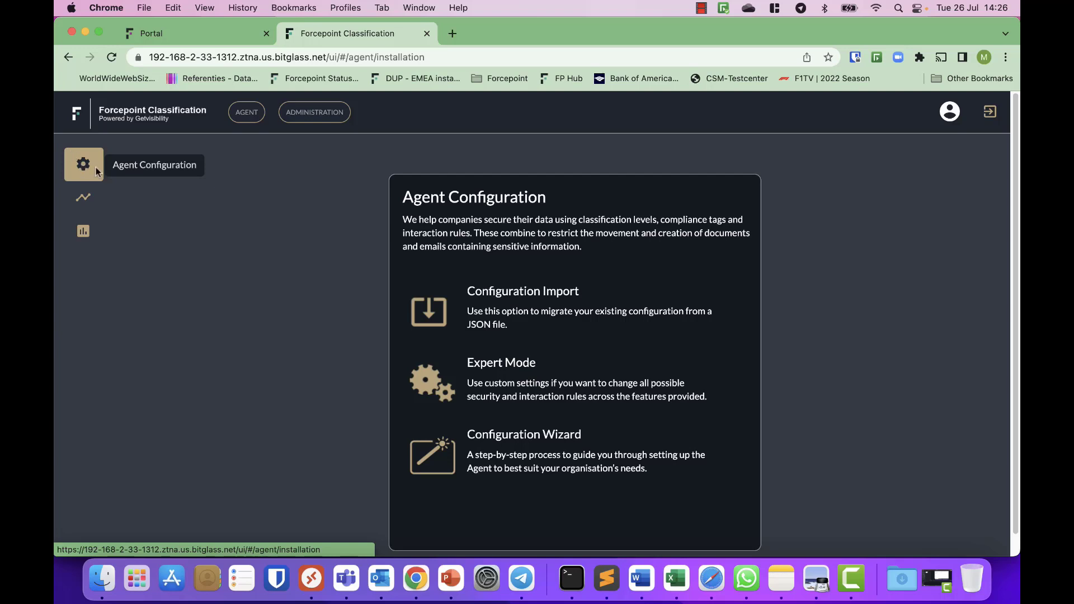
Step: Start the Configuration Wizard and accept steps 1 and 2 with Commercial tags, reaching Office Plugins
{"action": "left_click", "coordinate": [519, 453]}
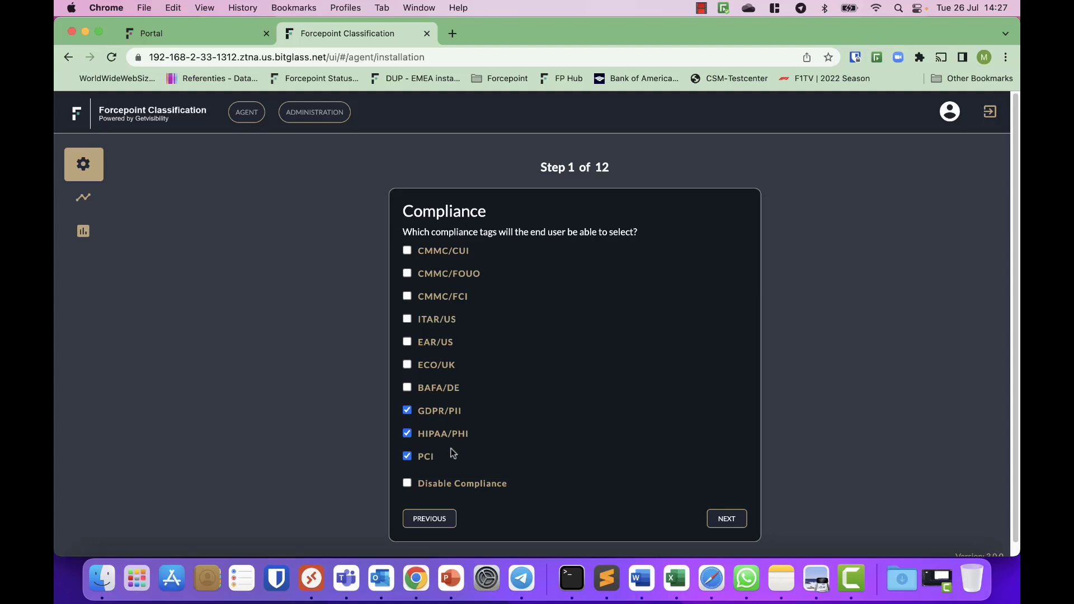
{"action": "left_click", "coordinate": [728, 519]}
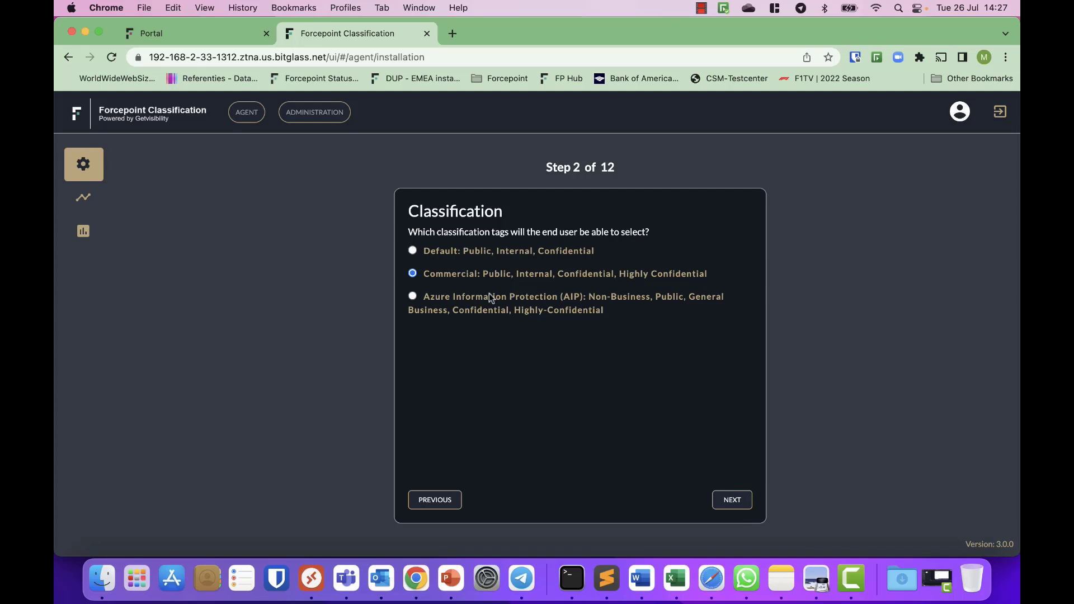
{"action": "left_click", "coordinate": [731, 502]}
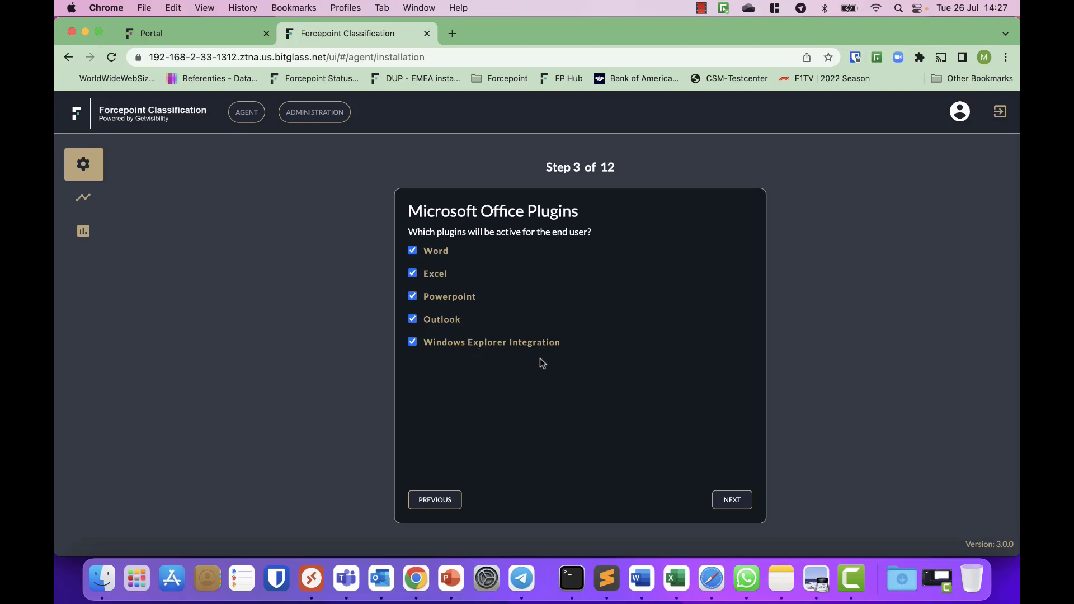
Step: Set before-saving and before-printing rules to warn, enforce the lowered-classification rule, keep Public default
{"action": "left_click", "coordinate": [732, 503]}
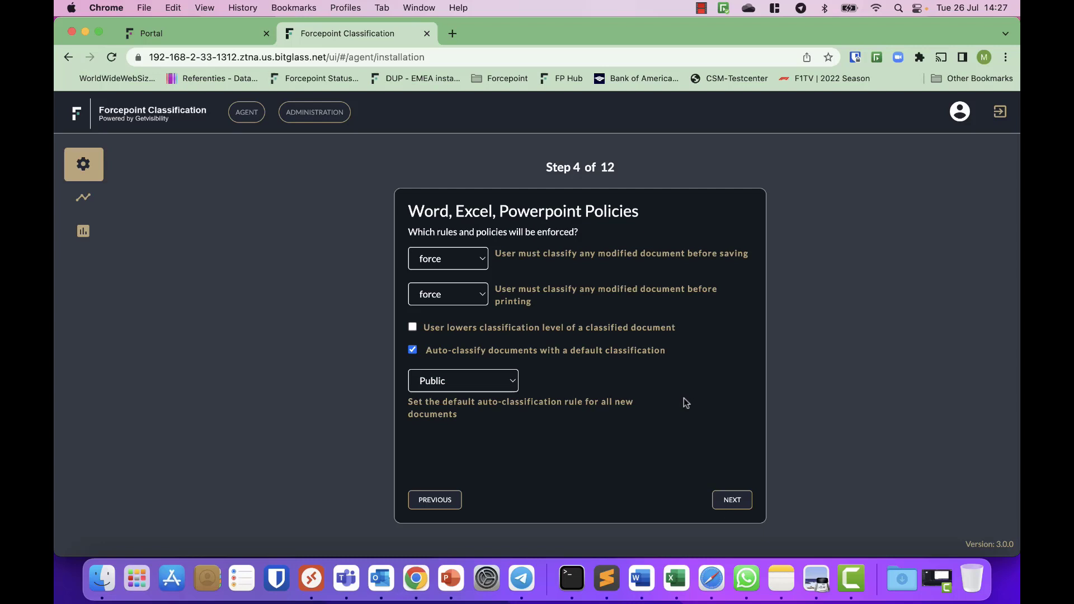
{"action": "left_click", "coordinate": [484, 261]}
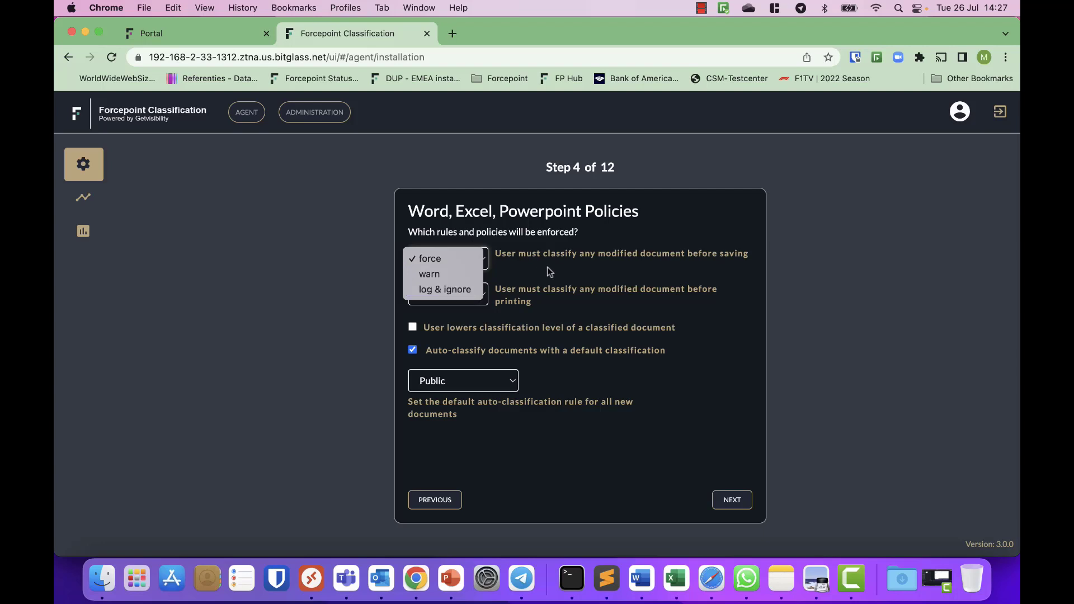
{"action": "left_click", "coordinate": [479, 274]}
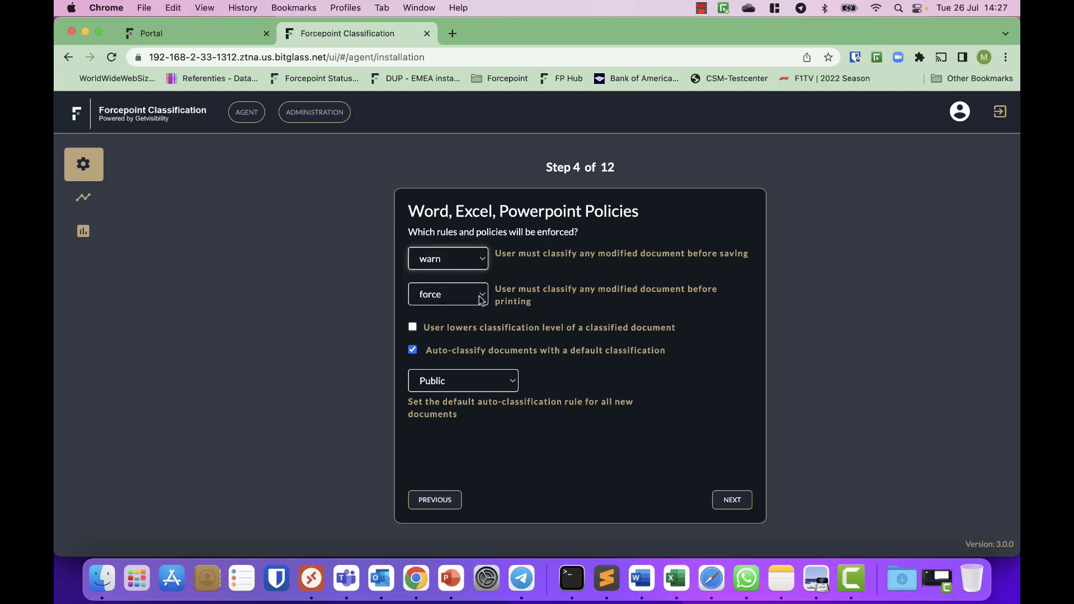
{"action": "left_click", "coordinate": [480, 301]}
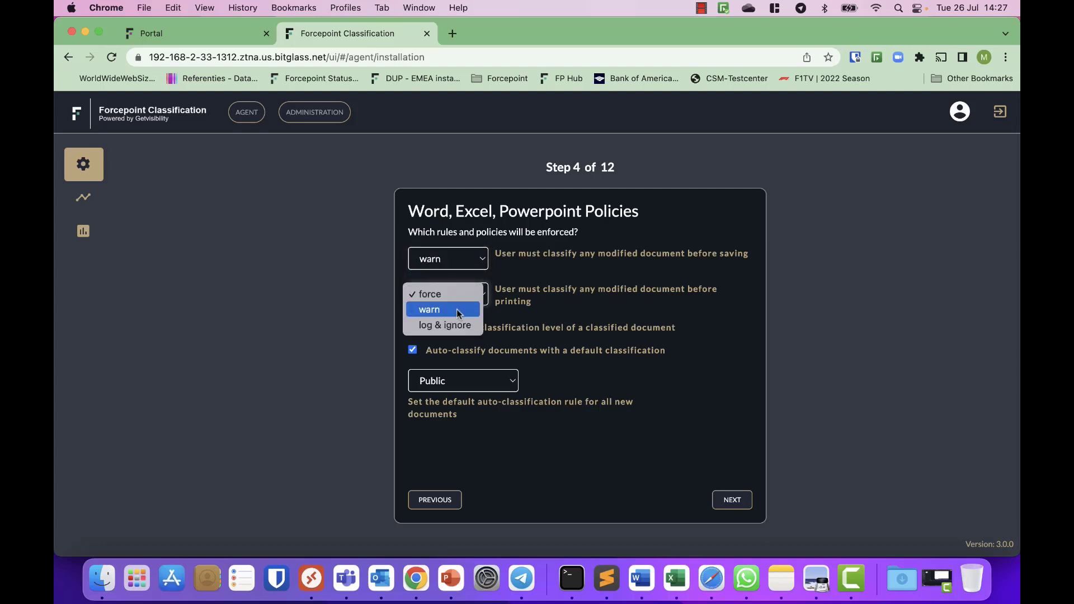
{"action": "left_click", "coordinate": [456, 308]}
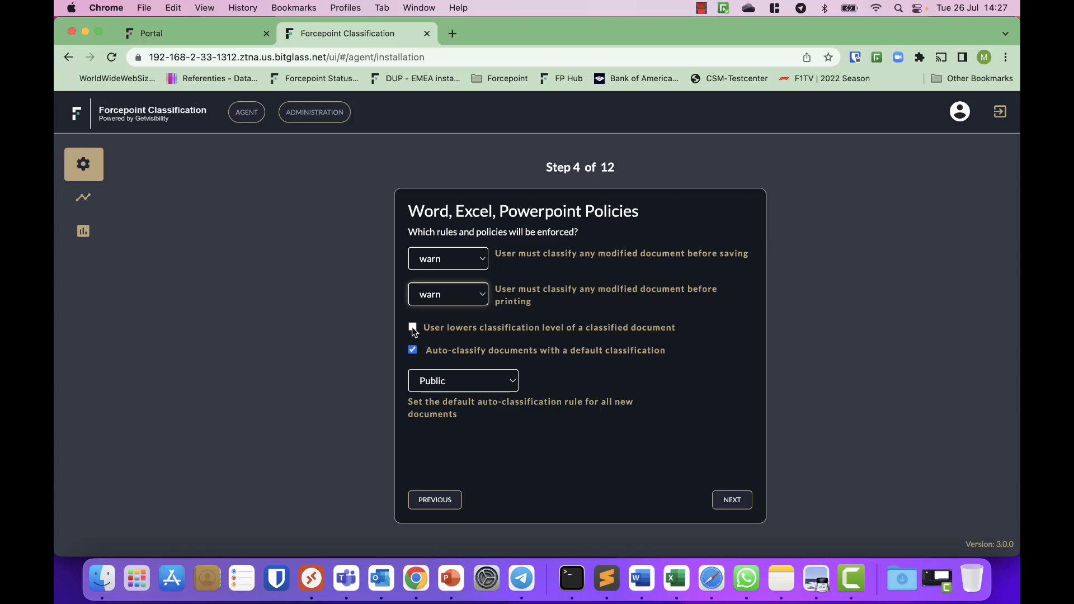
{"action": "left_click", "coordinate": [413, 328]}
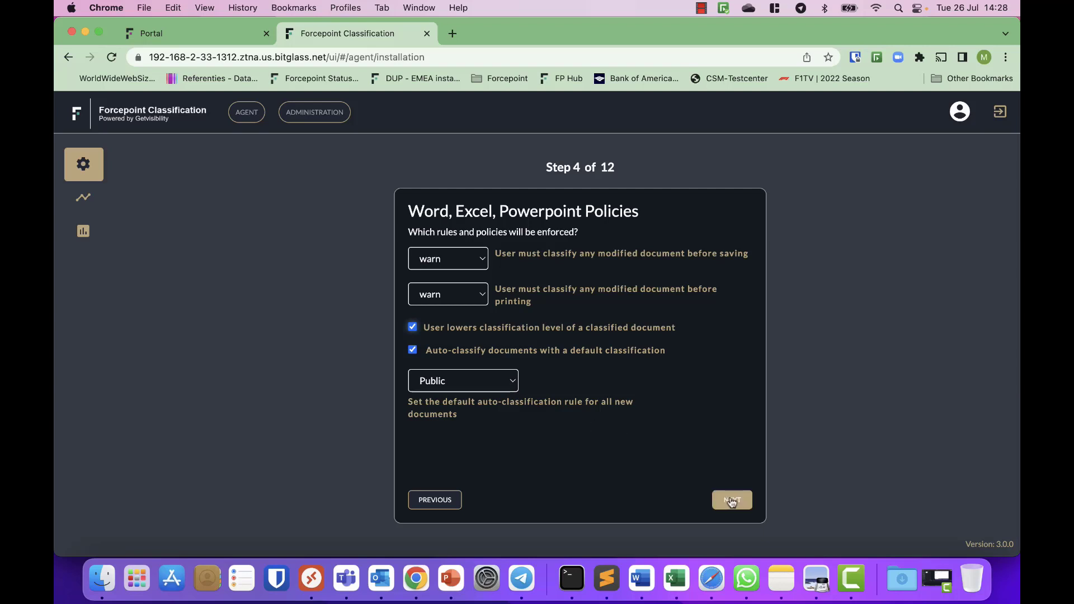
{"action": "left_click", "coordinate": [512, 381]}
{"action": "left_click", "coordinate": [671, 400]}
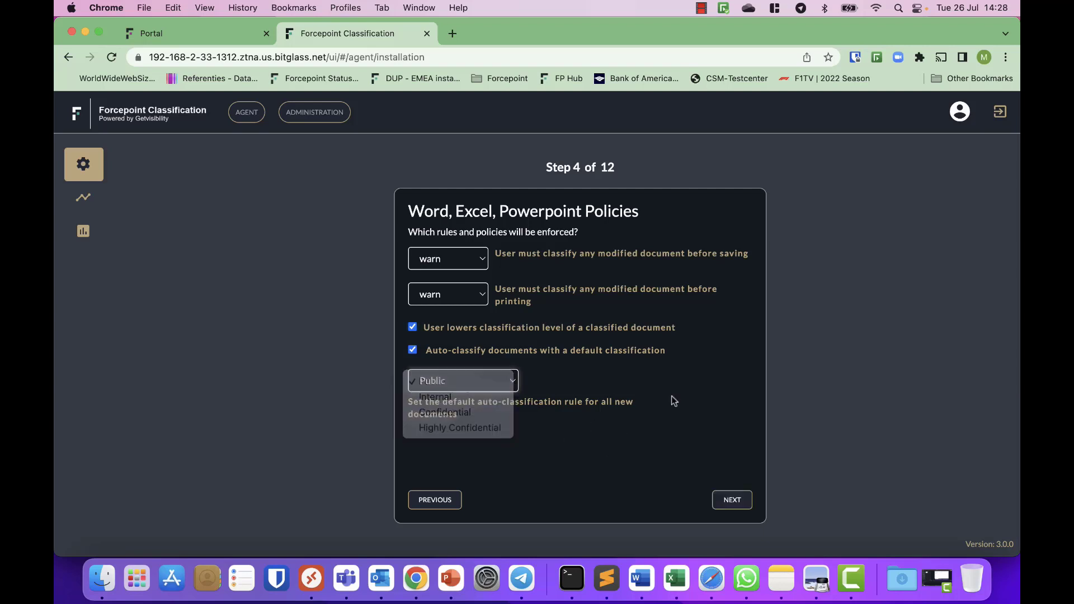
{"action": "left_click", "coordinate": [744, 499]}
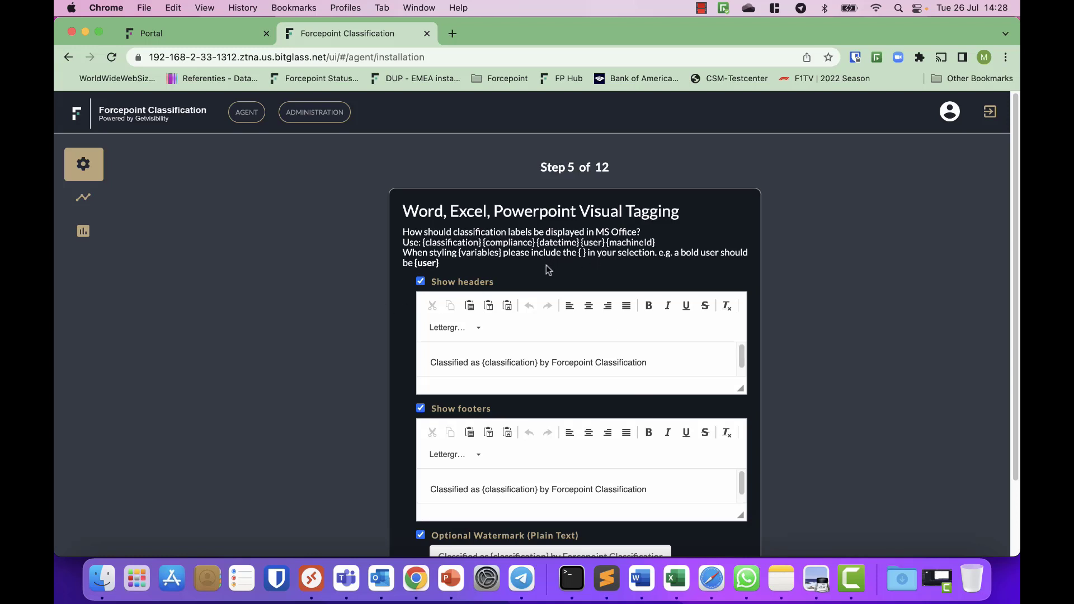
Step: Turn off Office classification headers, leaving footers and the watermark enabled with default text
{"action": "scroll", "coordinate": [484, 428], "scroll_direction": "down", "scroll_amount": 3}
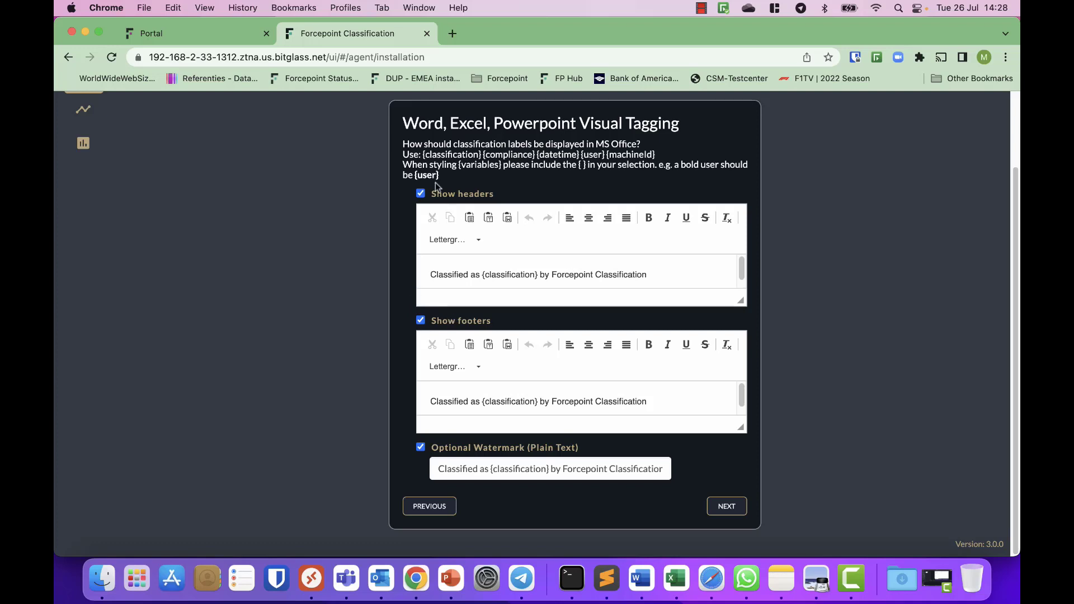
{"action": "left_click", "coordinate": [421, 193]}
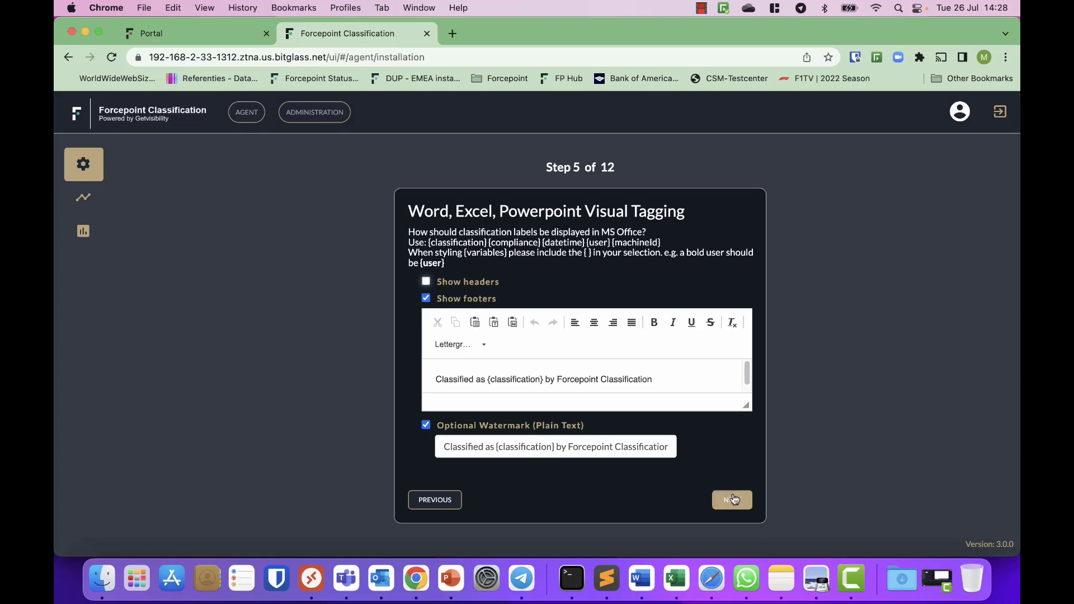
{"action": "left_click", "coordinate": [669, 378]}
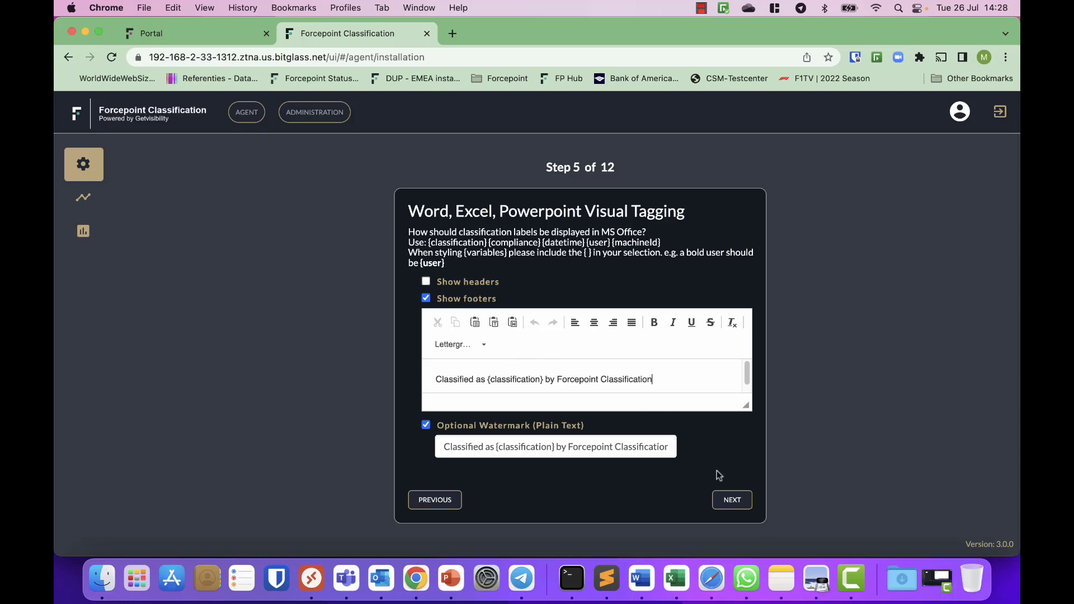
Step: Keep warn for the Outlook before-sending and attachment-classification inheritance rules
{"action": "left_click", "coordinate": [736, 501]}
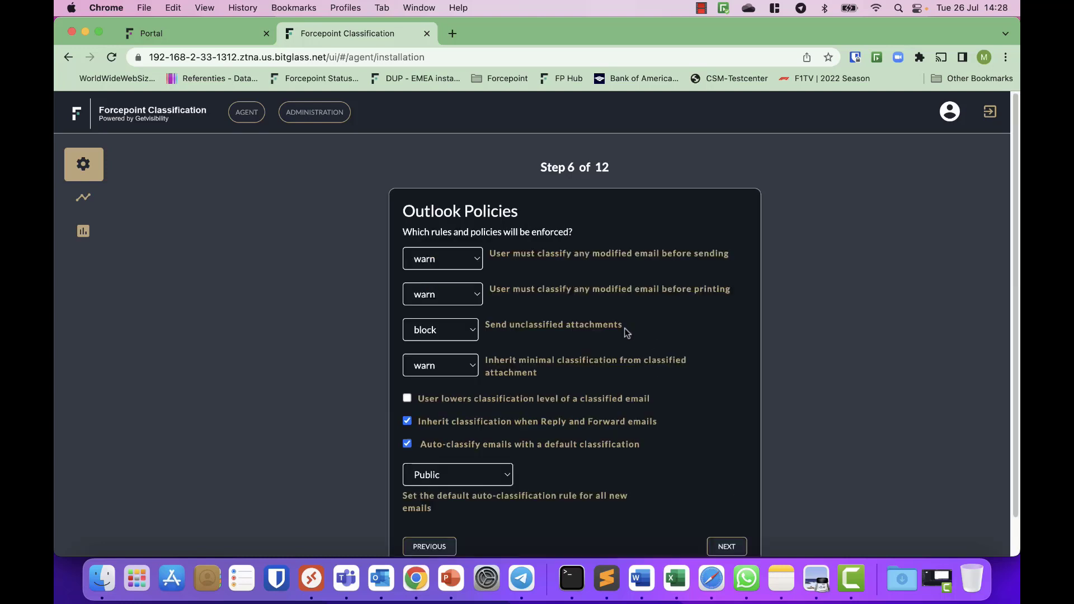
{"action": "left_click", "coordinate": [479, 260]}
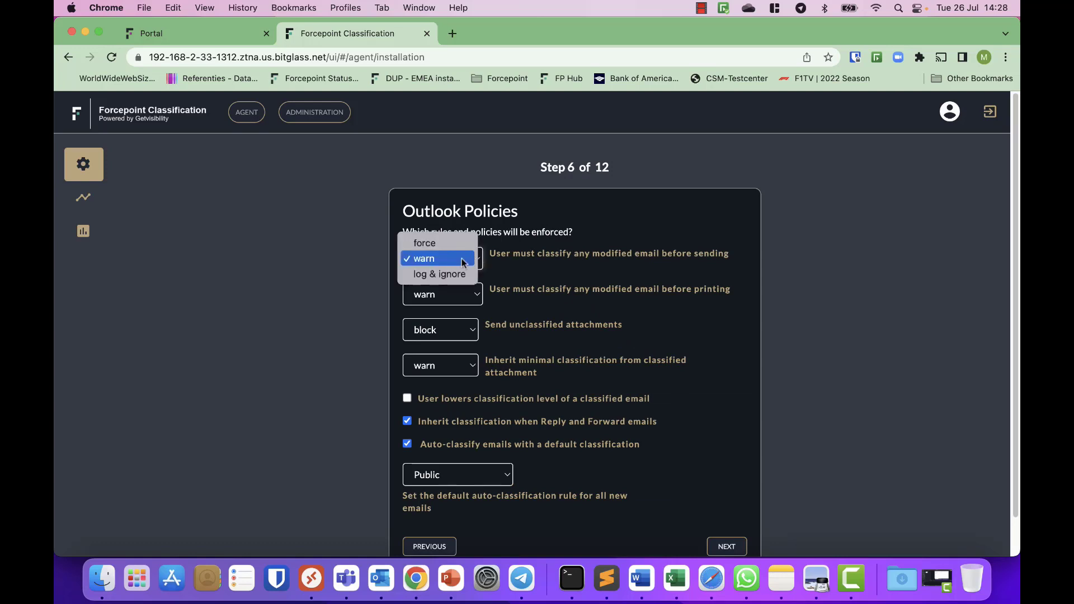
{"action": "left_click", "coordinate": [578, 270]}
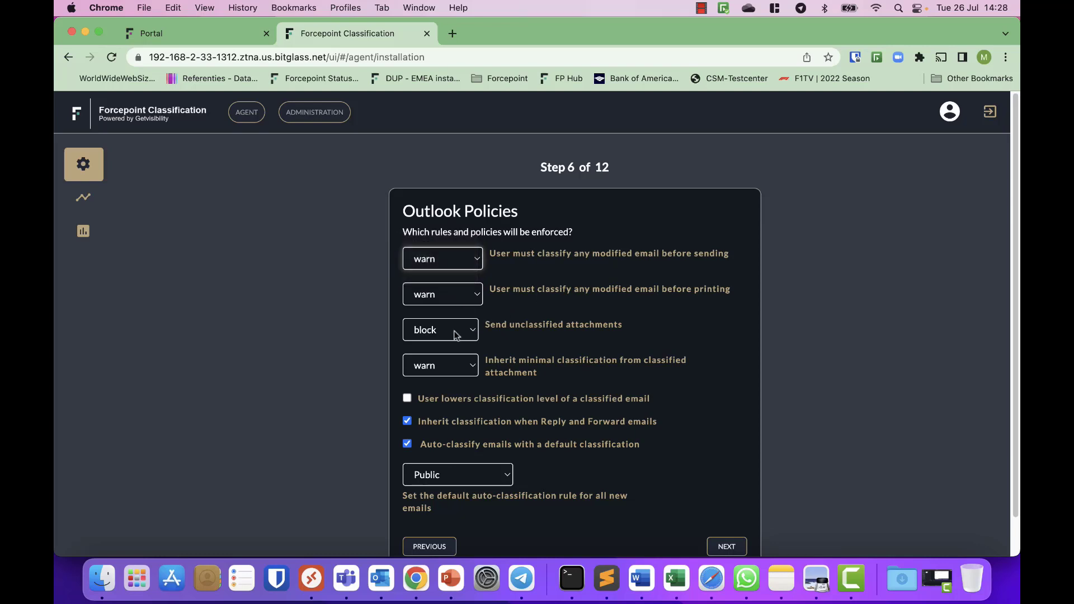
{"action": "scroll", "coordinate": [503, 330], "scroll_direction": "down", "scroll_amount": 2}
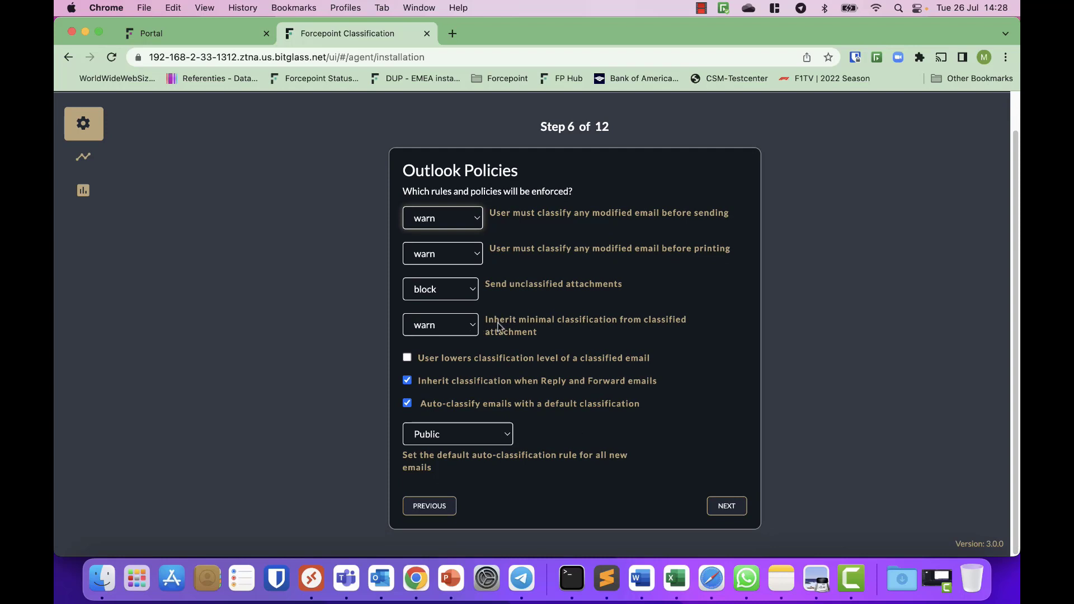
{"action": "left_click", "coordinate": [460, 329]}
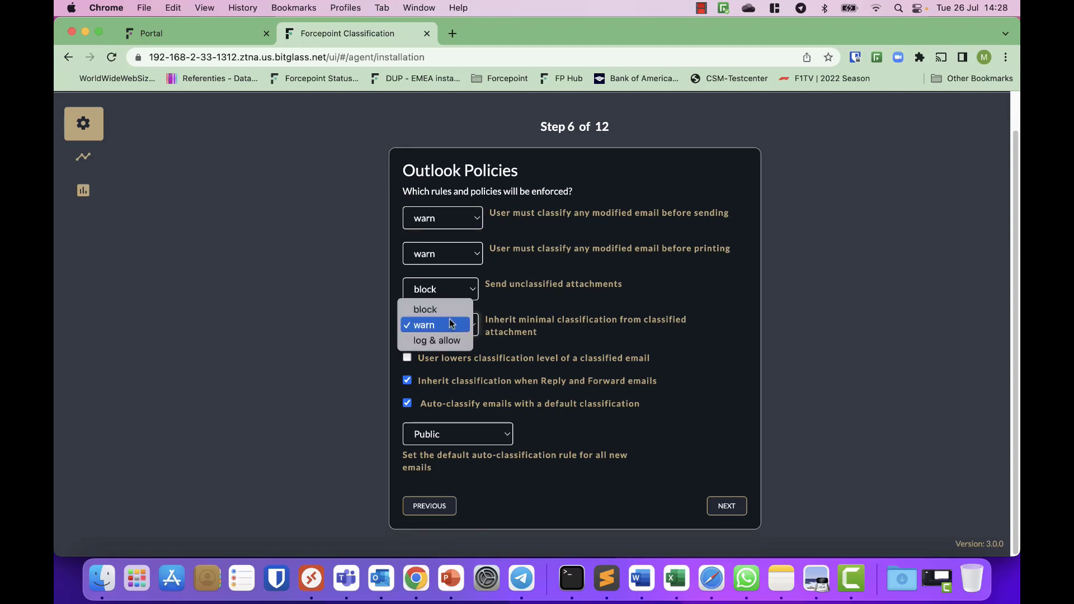
{"action": "left_click", "coordinate": [658, 339]}
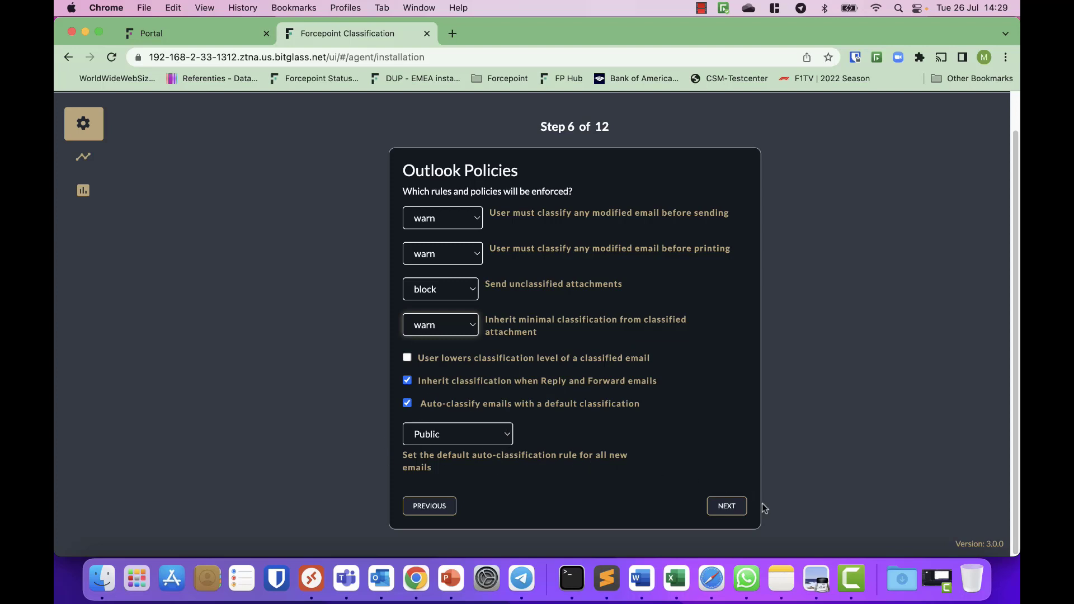
{"action": "left_click", "coordinate": [727, 506]}
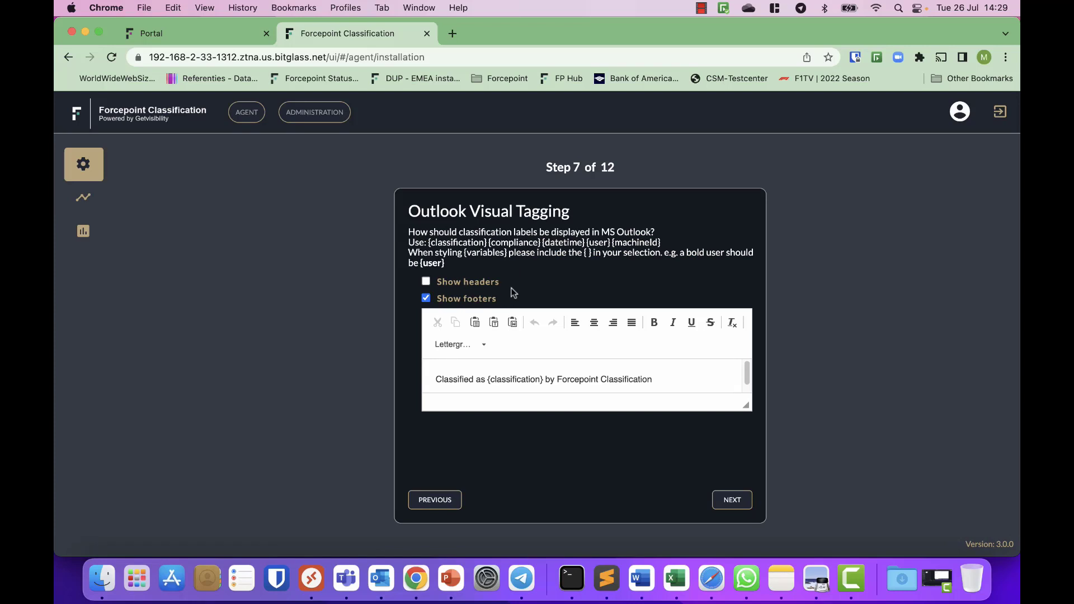
{"action": "left_click", "coordinate": [736, 504]}
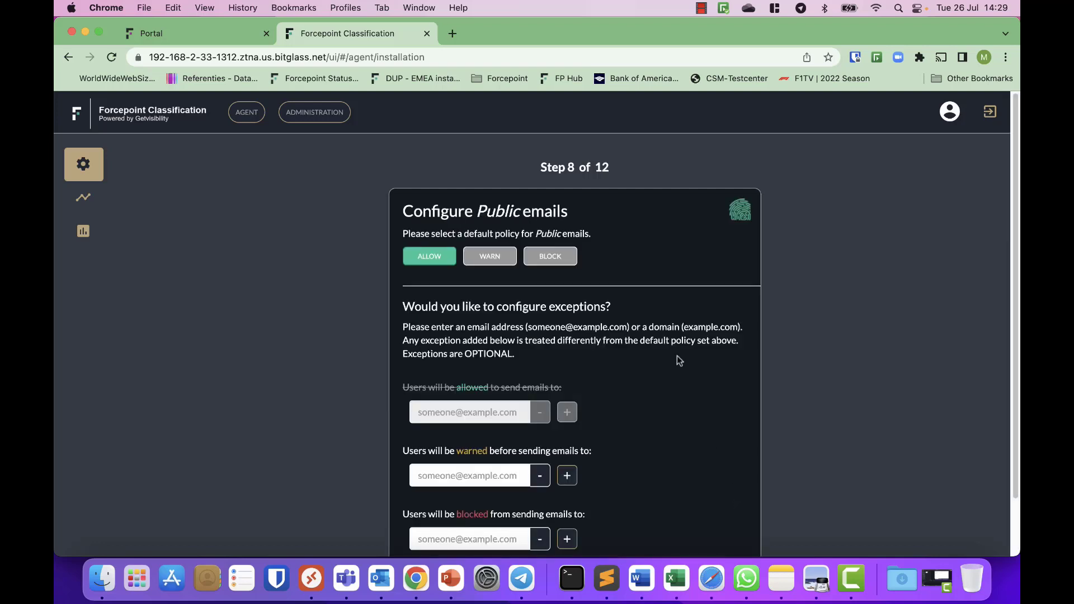
{"action": "scroll", "coordinate": [679, 360], "scroll_direction": "down", "scroll_amount": 1}
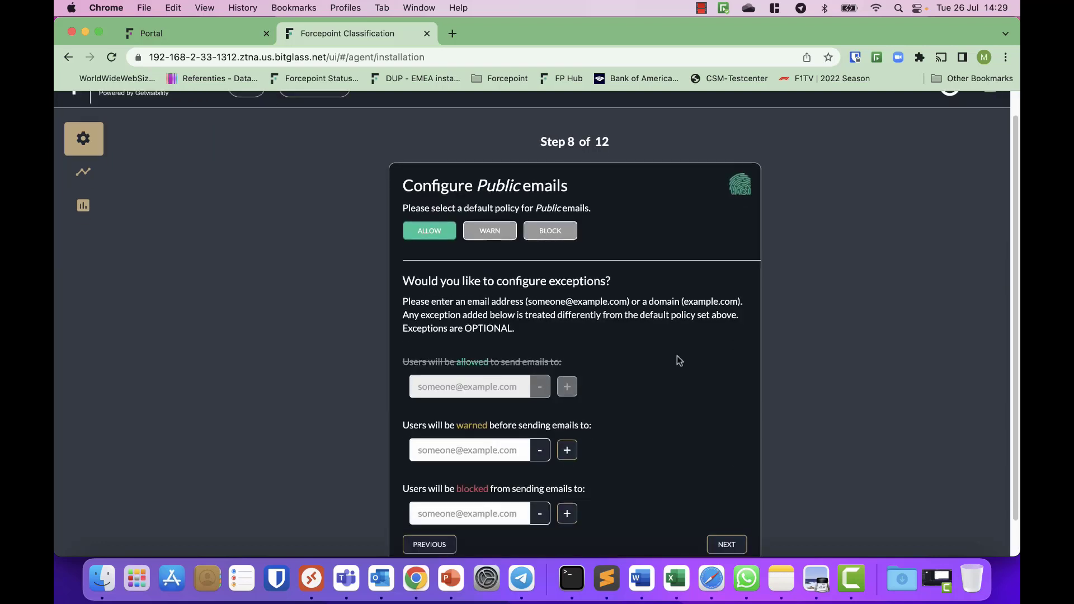
{"action": "double_click", "coordinate": [493, 182]}
{"action": "scroll", "coordinate": [616, 344], "scroll_direction": "down", "scroll_amount": 1}
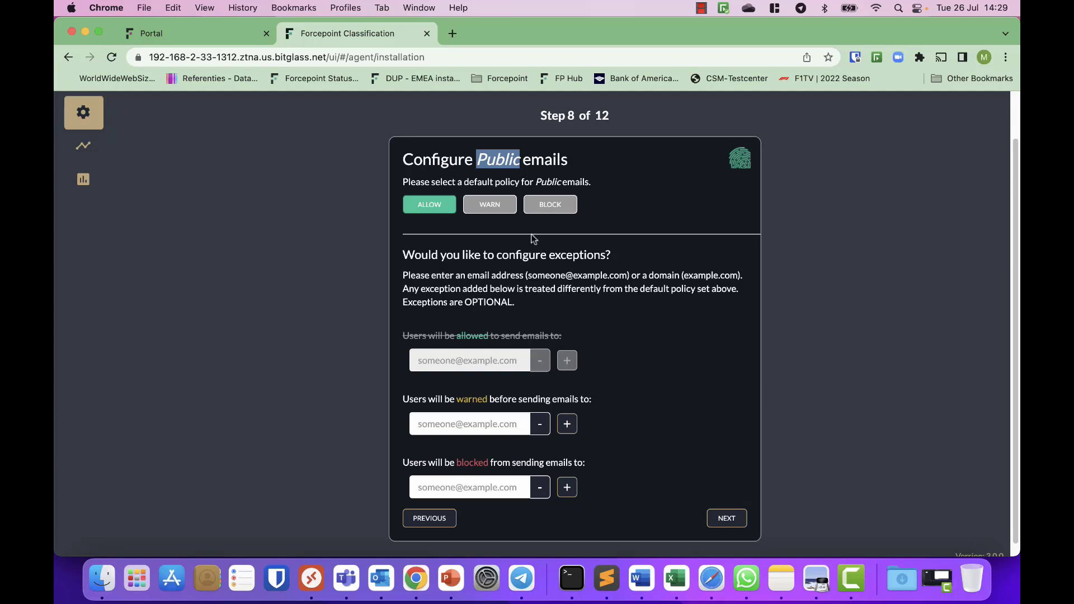
Step: Accept the Internal, Confidential and Highly Confidential email policies, keeping gmail.com warned and hotmail.com blocked
{"action": "left_click", "coordinate": [727, 518]}
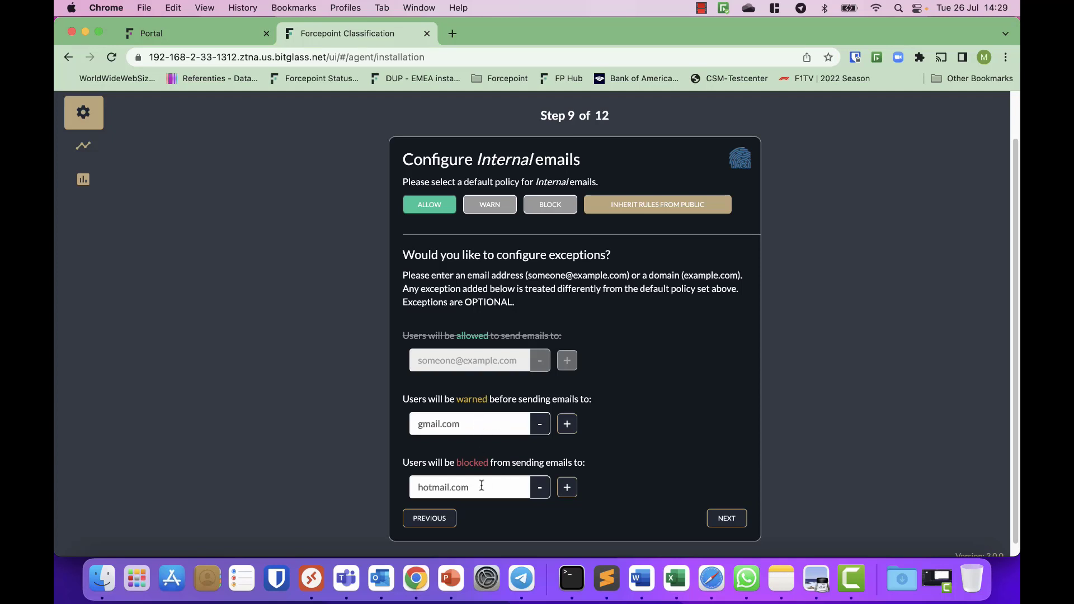
{"action": "left_click", "coordinate": [727, 519]}
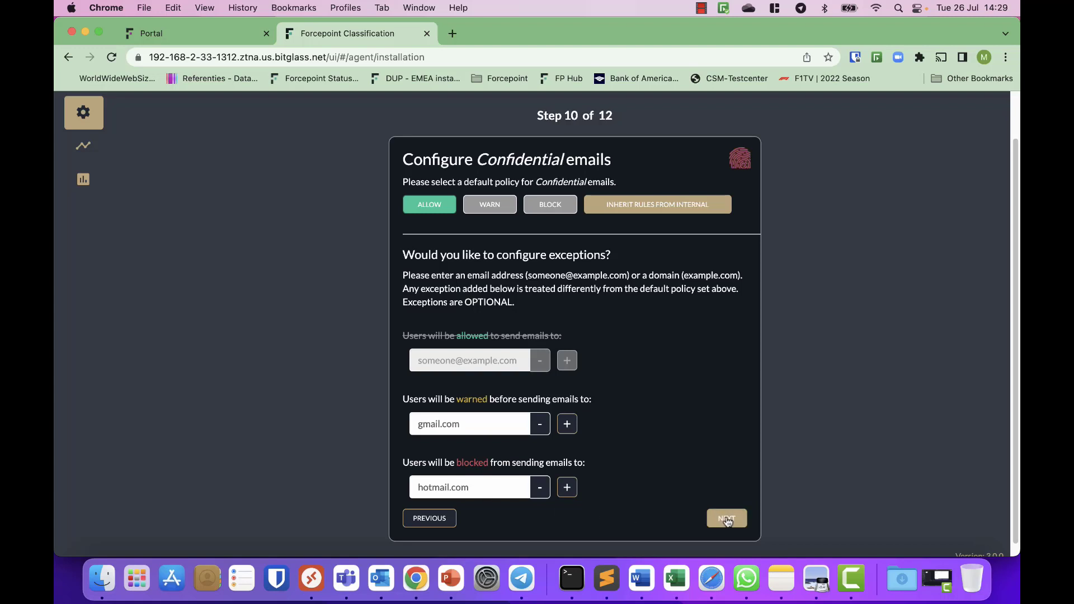
{"action": "left_click", "coordinate": [727, 519]}
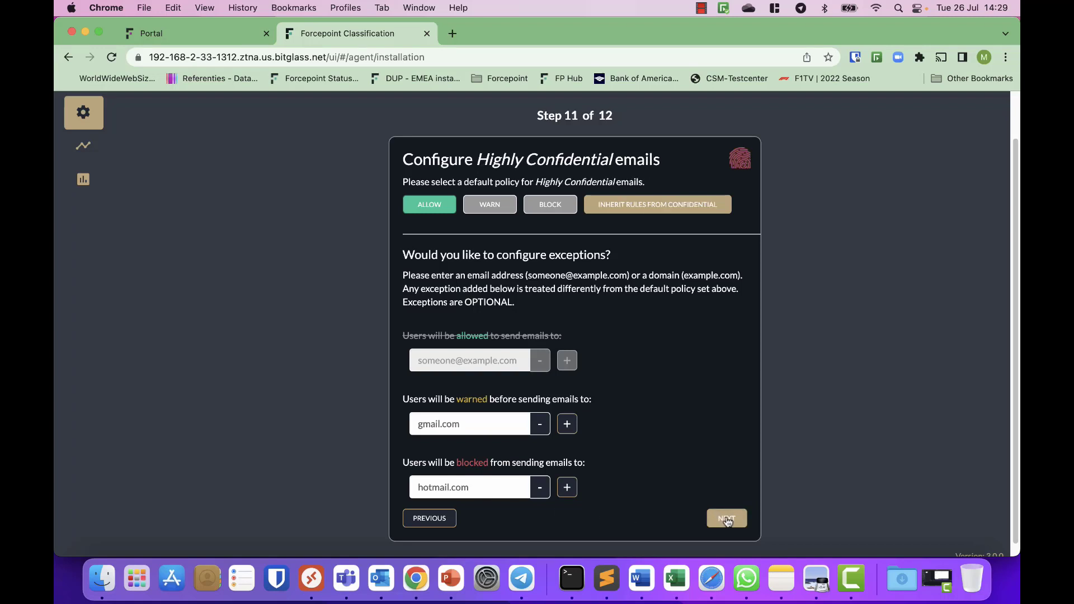
{"action": "left_click", "coordinate": [726, 519]}
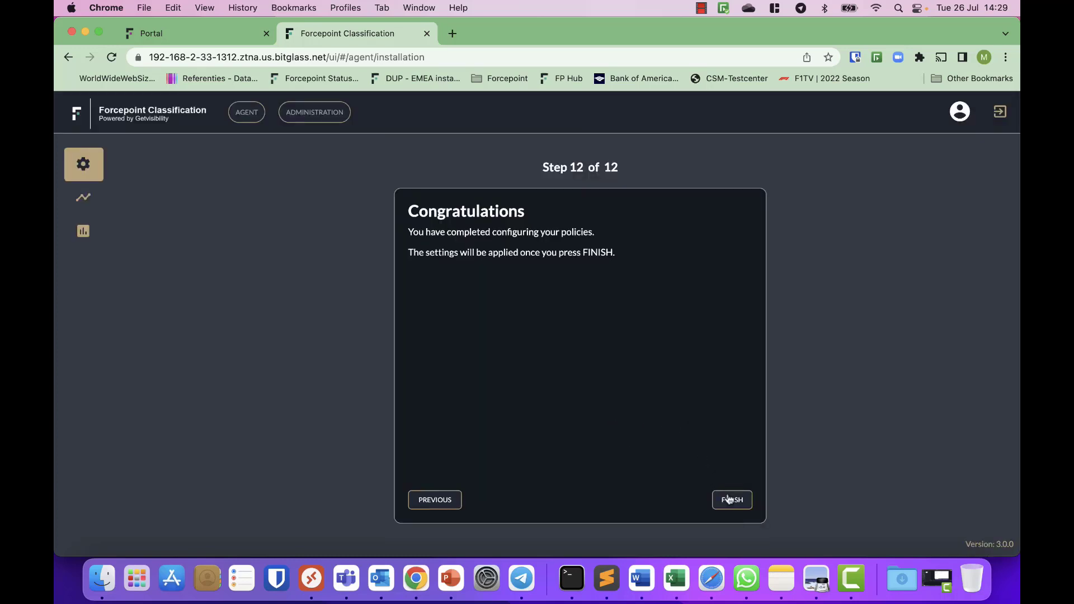
Step: Finish the wizard to configure the Microsoft agents, then restart it
{"action": "left_click", "coordinate": [731, 499]}
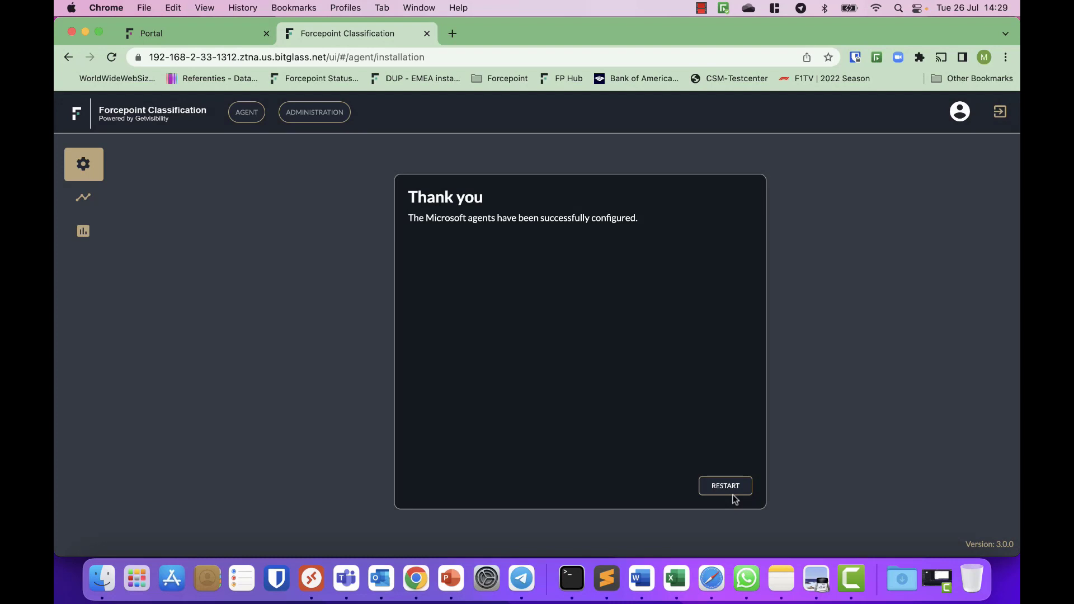
{"action": "left_click", "coordinate": [733, 498]}
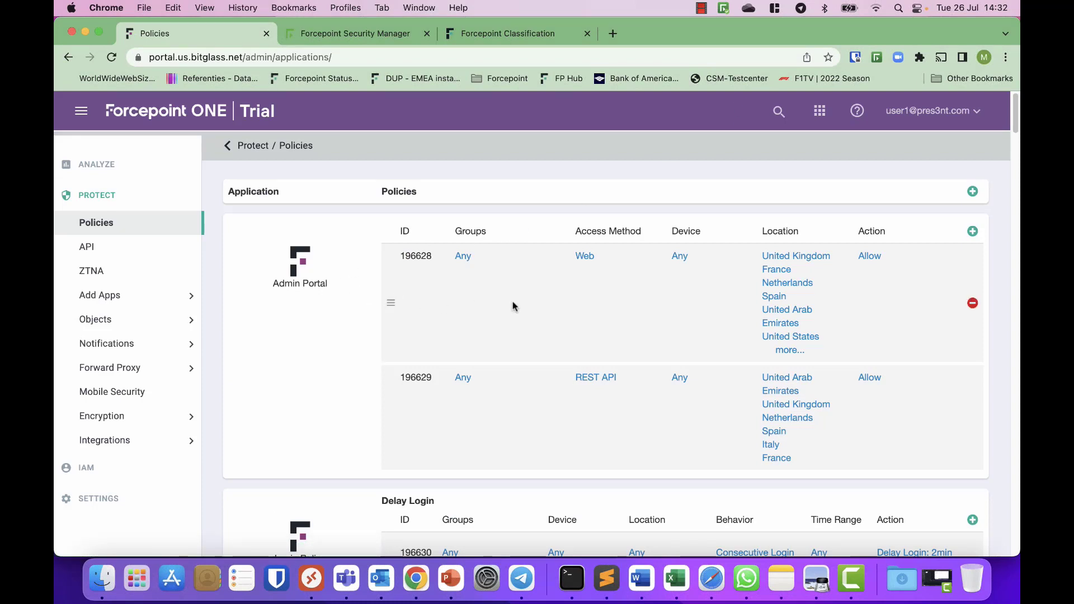
Step: Scroll down the Policies page to the Google Workspace proxy policies card
{"action": "scroll", "coordinate": [513, 306], "scroll_direction": "down", "scroll_amount": 10}
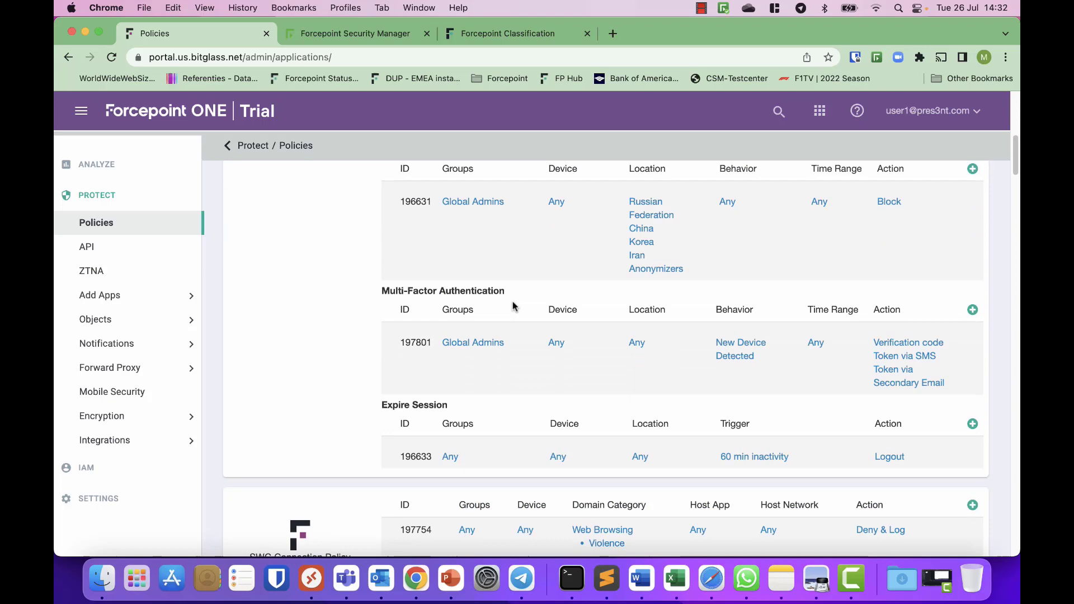
{"action": "scroll", "coordinate": [514, 306], "scroll_direction": "down", "scroll_amount": 15}
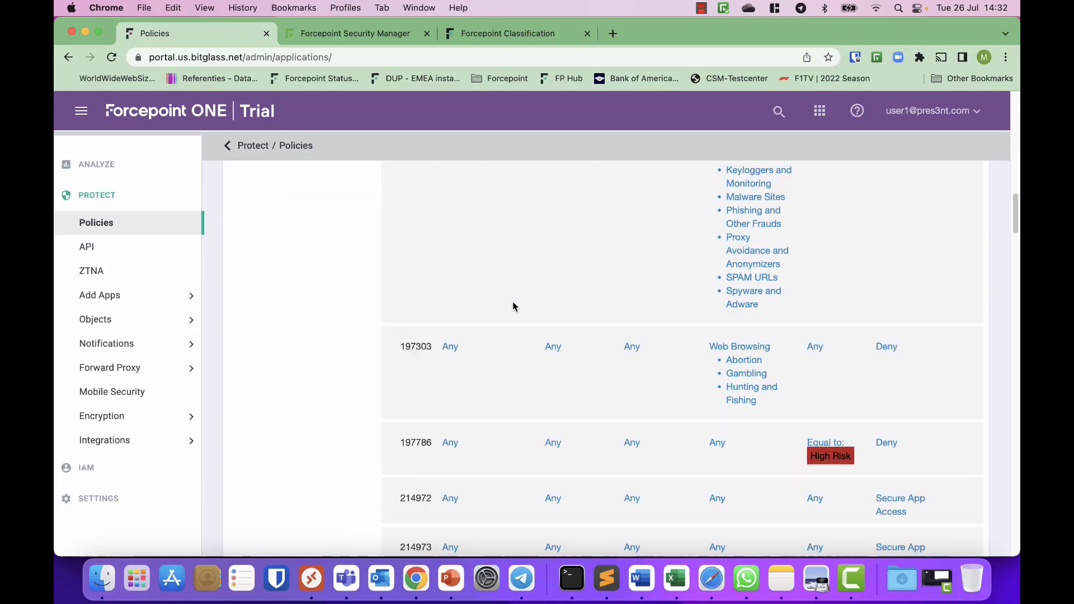
{"action": "scroll", "coordinate": [513, 307], "scroll_direction": "down", "scroll_amount": 15}
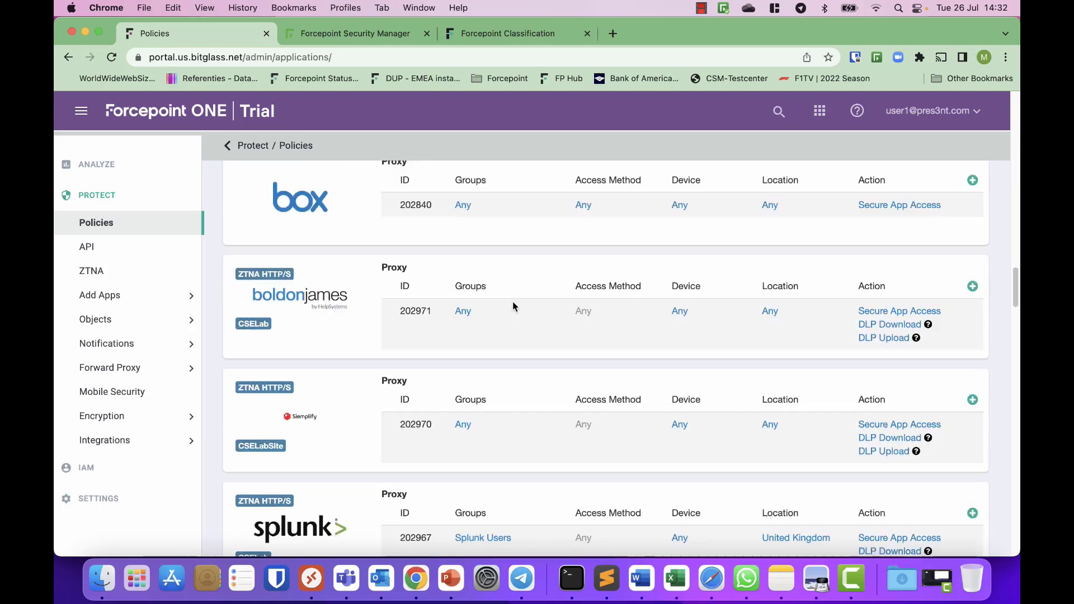
{"action": "scroll", "coordinate": [512, 305], "scroll_direction": "down", "scroll_amount": 15}
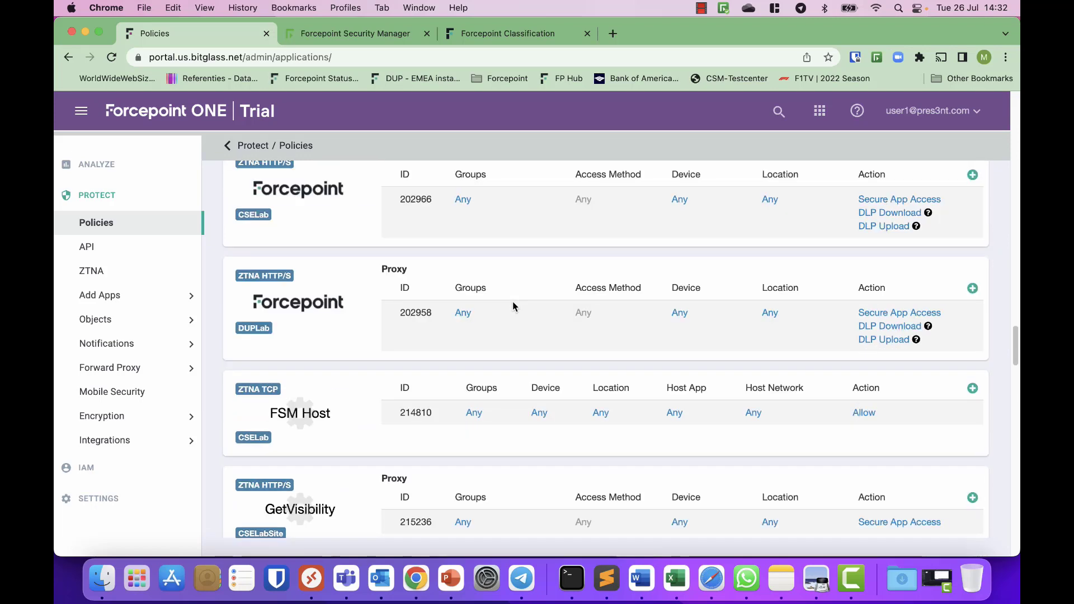
{"action": "scroll", "coordinate": [511, 305], "scroll_direction": "down", "scroll_amount": 10}
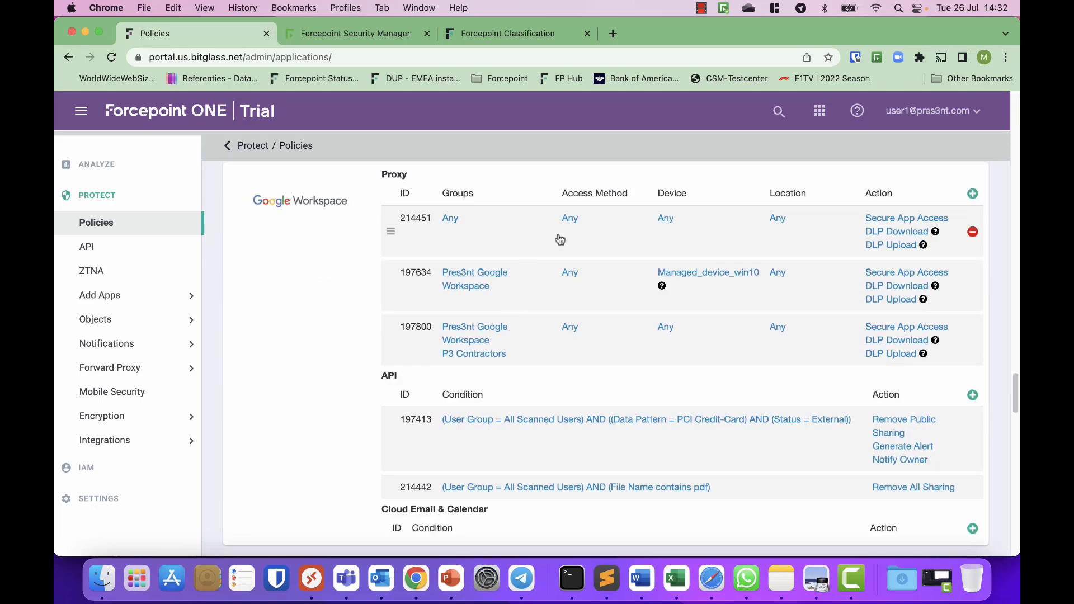
{"action": "left_click", "coordinate": [890, 342]}
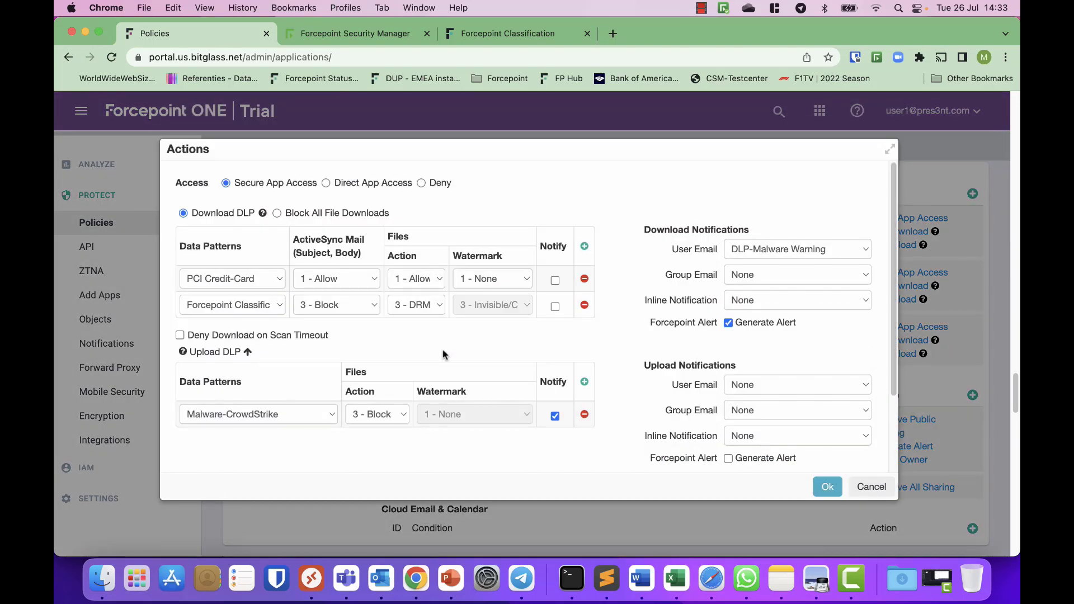
{"action": "left_click", "coordinate": [279, 306]}
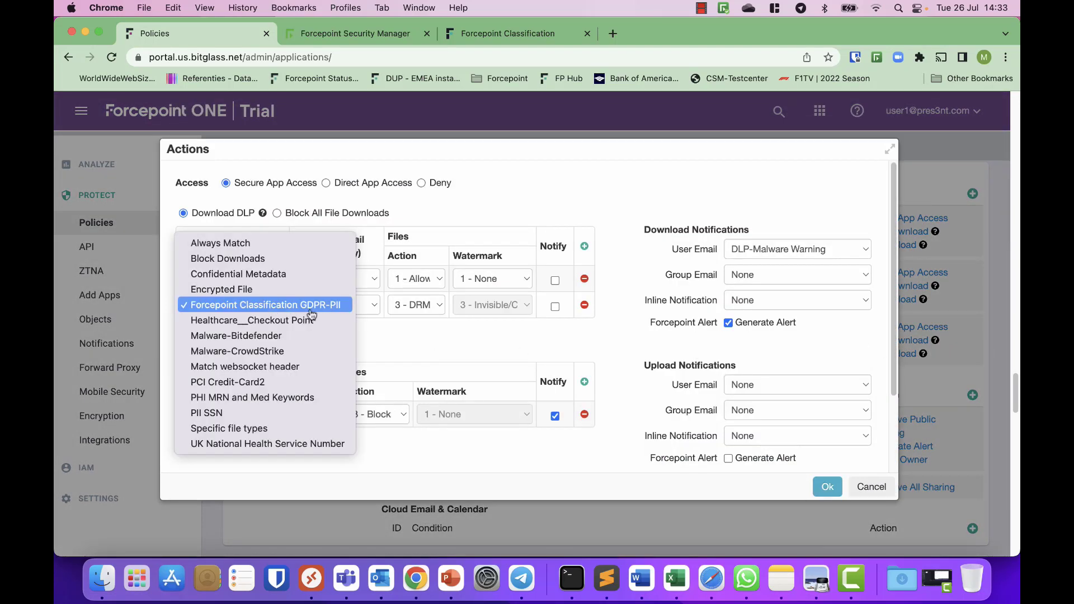
{"action": "left_click", "coordinate": [338, 312]}
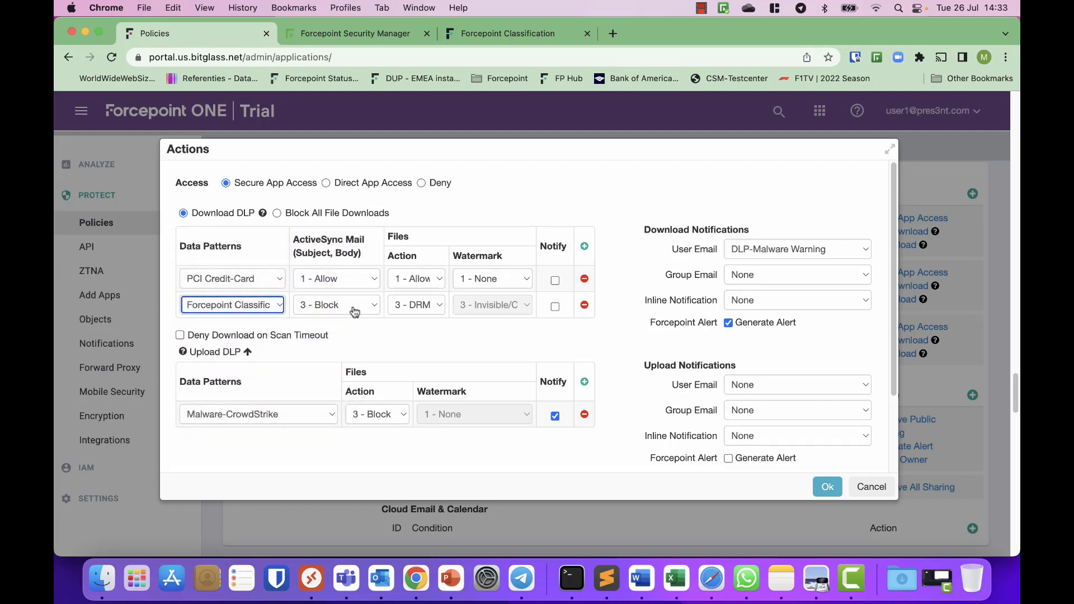
{"action": "left_click", "coordinate": [354, 312]}
{"action": "left_click", "coordinate": [354, 305]}
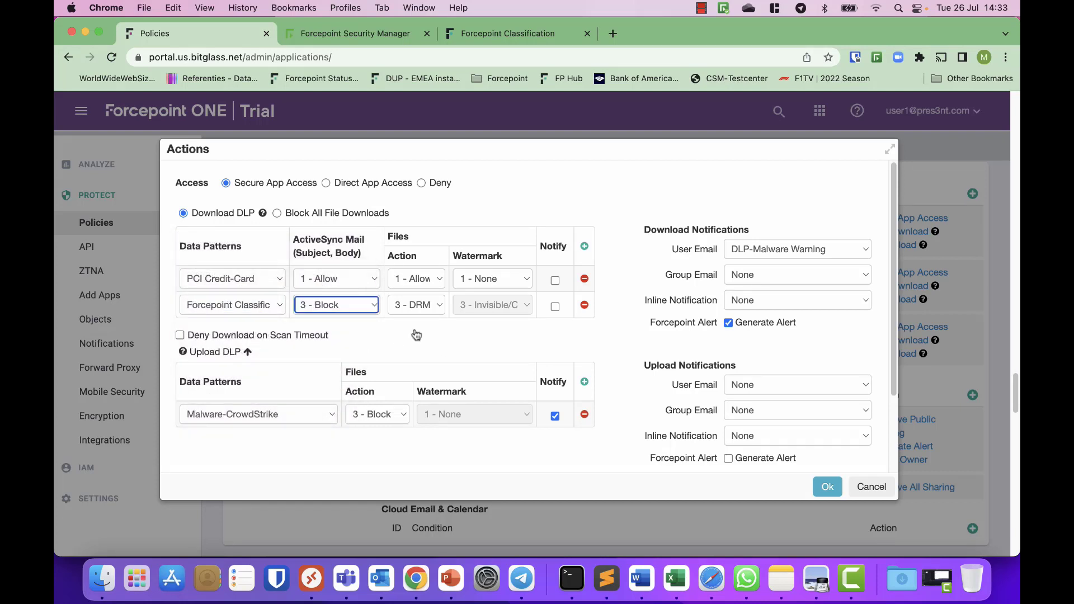
{"action": "left_click", "coordinate": [436, 309]}
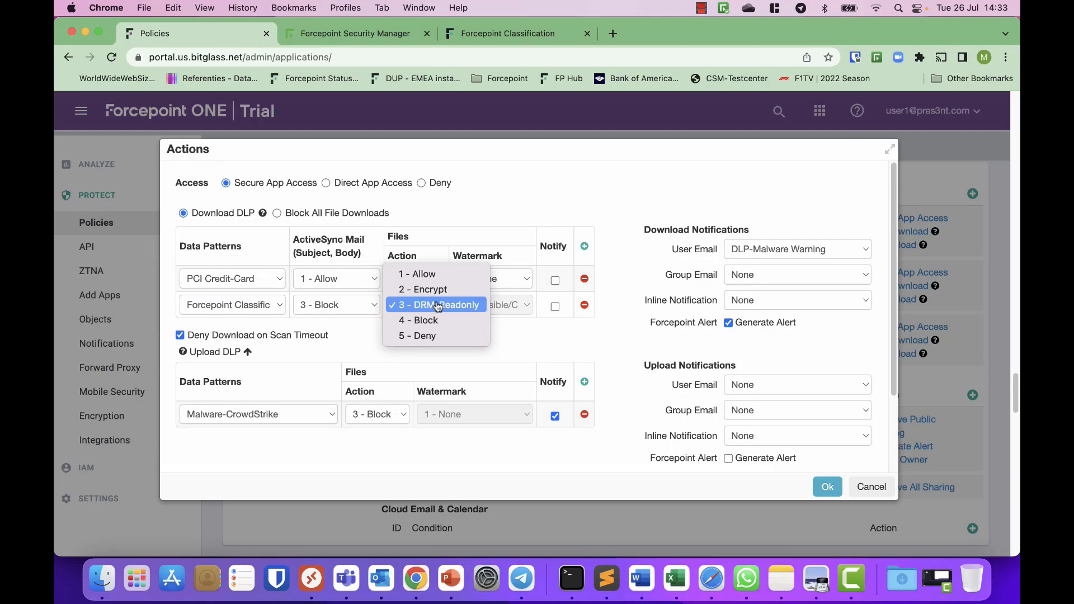
{"action": "left_click", "coordinate": [512, 323]}
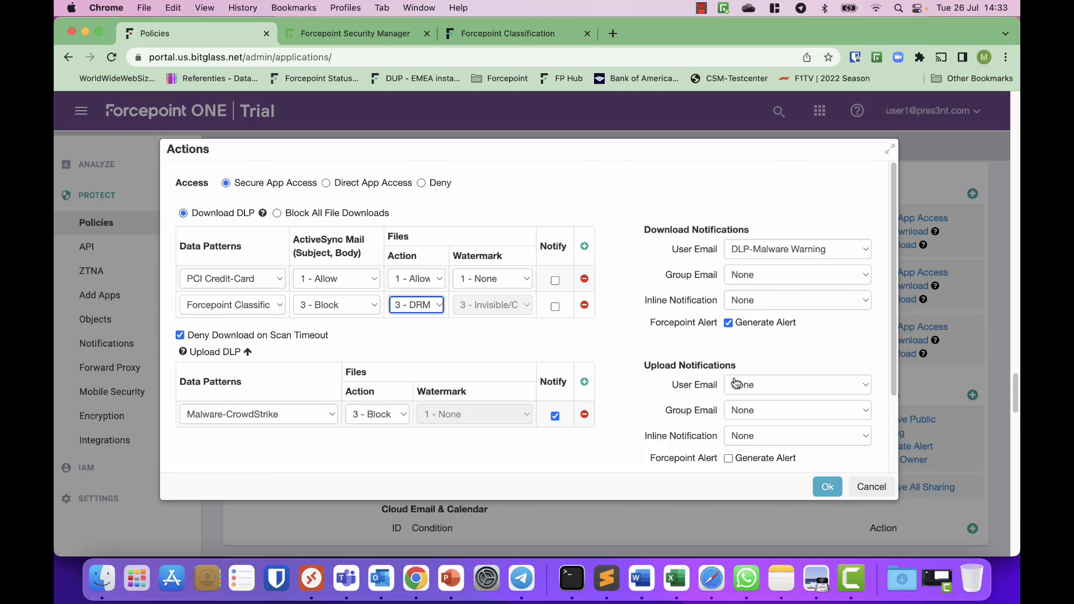
{"action": "left_click", "coordinate": [871, 486]}
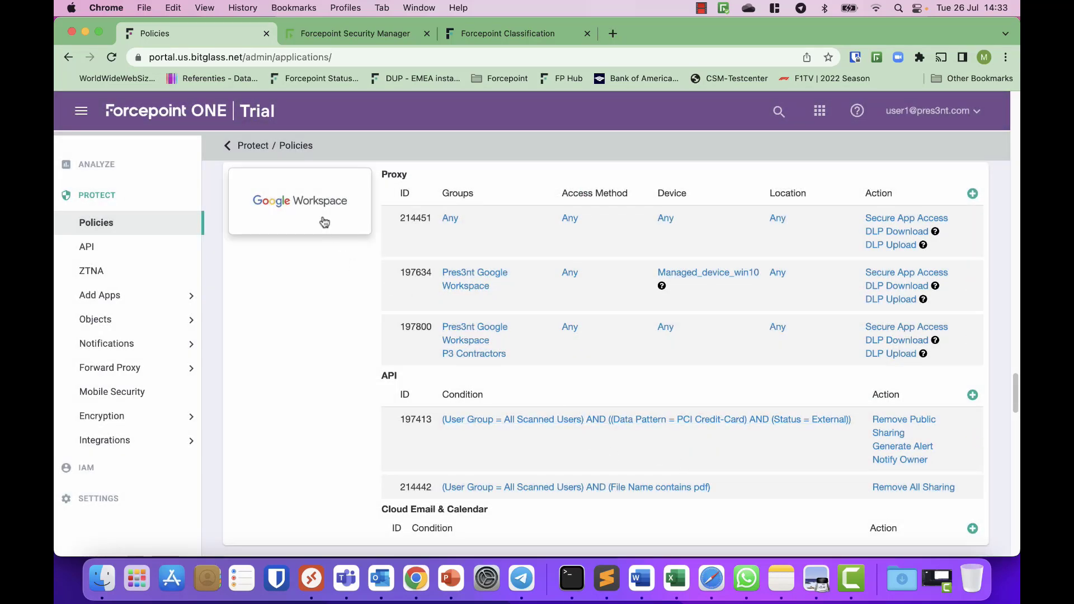
Step: Accept Microsoft 365 rule 203273's DLP Download actions, with GDPR-PII matches at 4 - Block
{"action": "scroll", "coordinate": [342, 281], "scroll_direction": "up", "scroll_amount": 3}
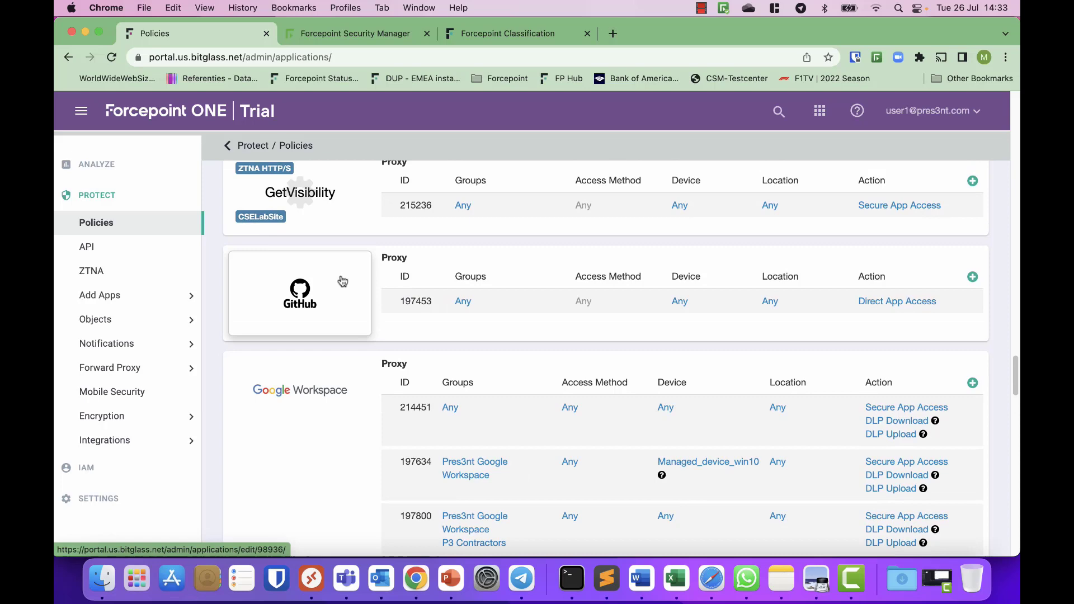
{"action": "scroll", "coordinate": [343, 281], "scroll_direction": "down", "scroll_amount": 10}
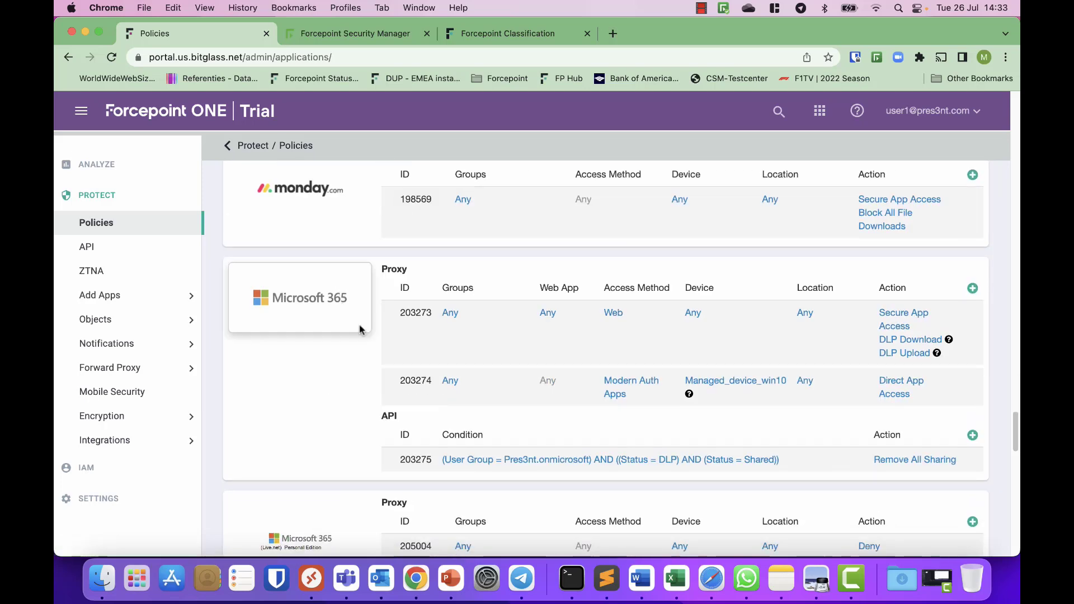
{"action": "left_click", "coordinate": [913, 340]}
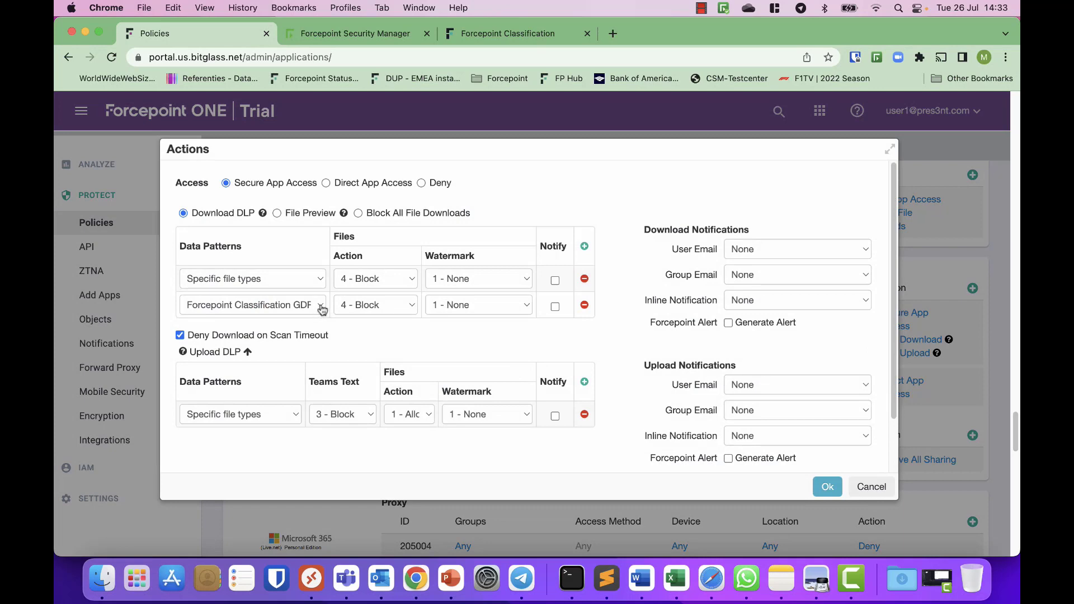
{"action": "left_click", "coordinate": [825, 488]}
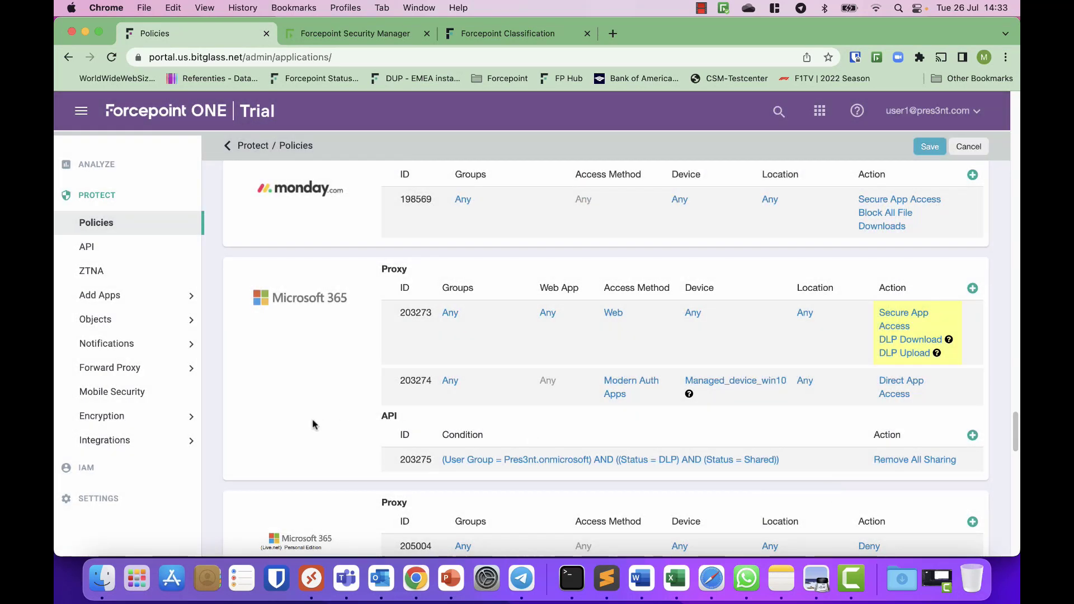